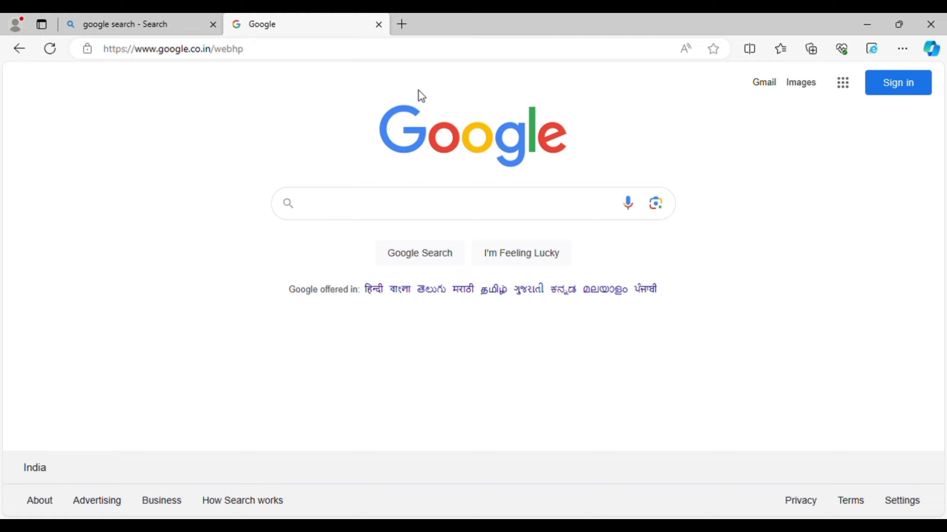
Search Google for 'rrb ajmer' and open the official RRB Ajmer website.
left_click(418, 215)
type("r")
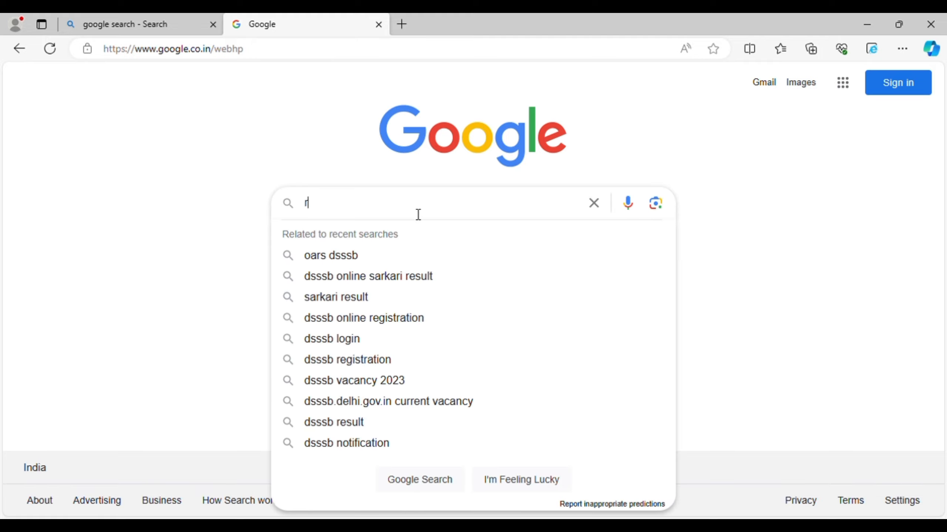
type("rb ajmer")
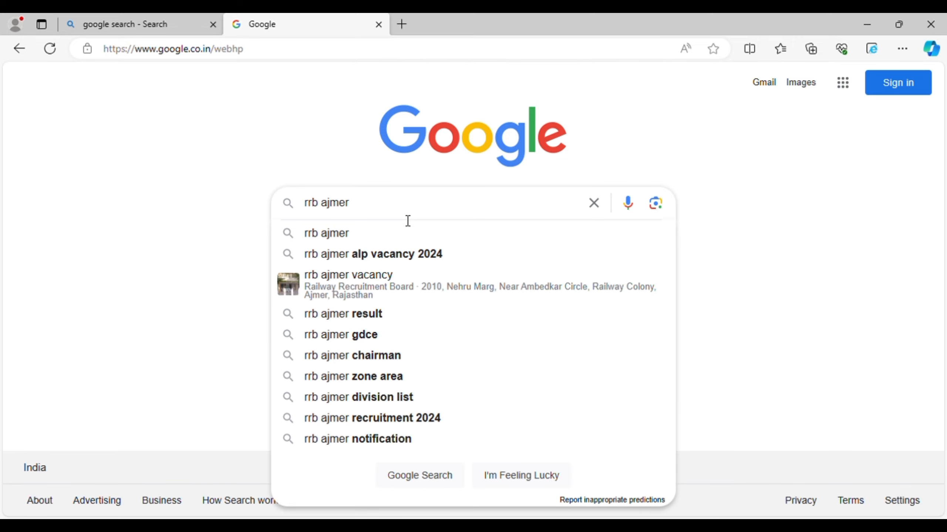
key("Return")
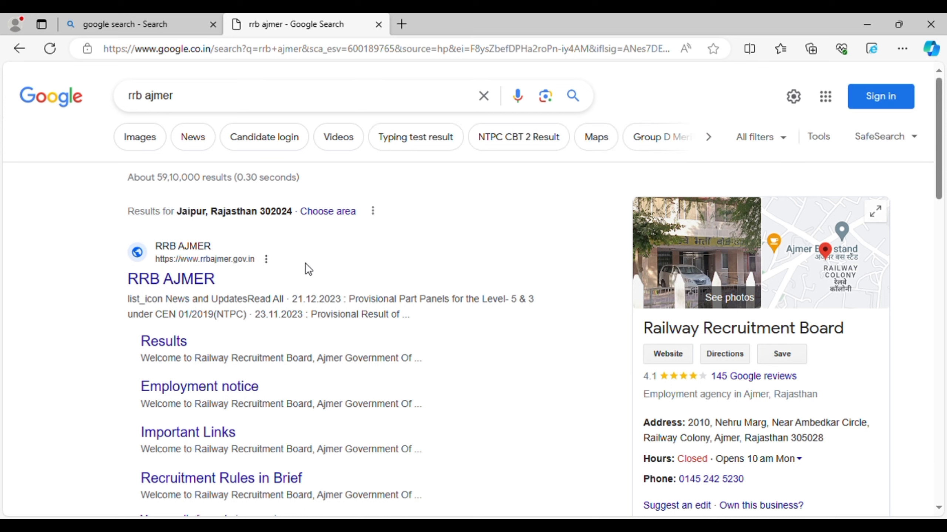
left_click(207, 283)
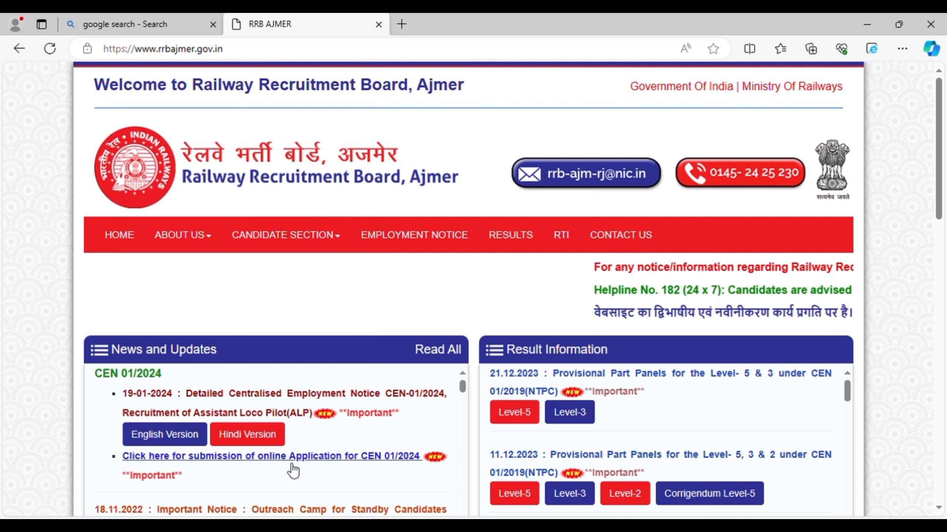
Follow the CEN 01/2024 online application link to the RRB recruitment portal.
left_click(224, 458)
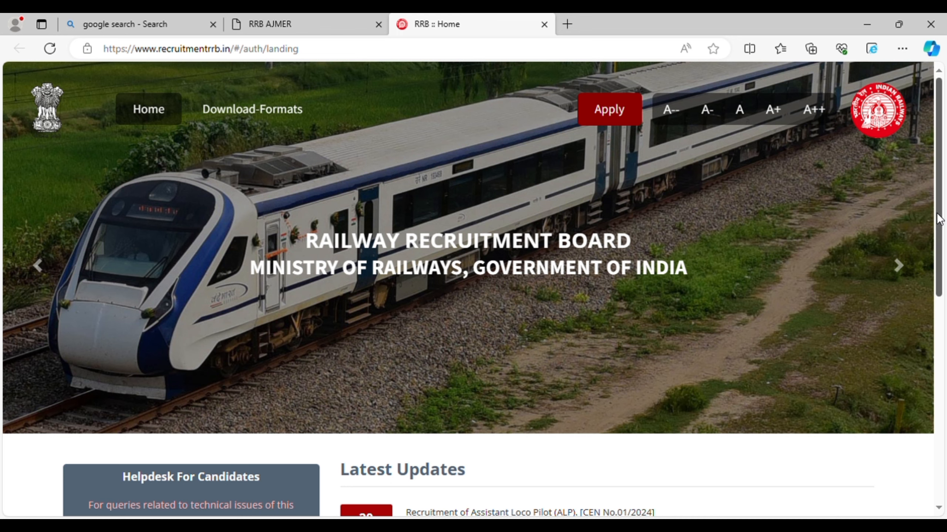
Choose Create An Account from the Apply menu on the RRB Recruitment Portal.
mouse_move(938, 219)
left_mouse_down()
mouse_move(939, 312)
mouse_move(941, 206)
left_mouse_up()
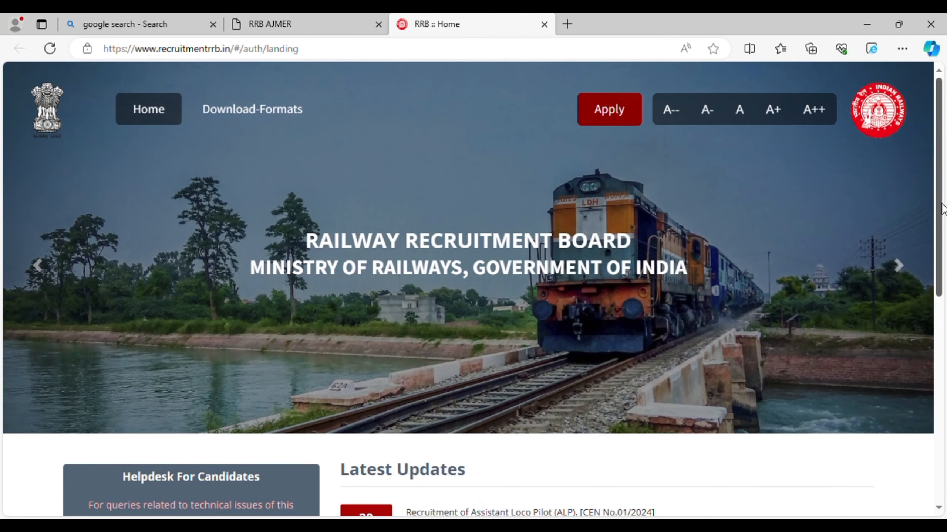
left_click(628, 117)
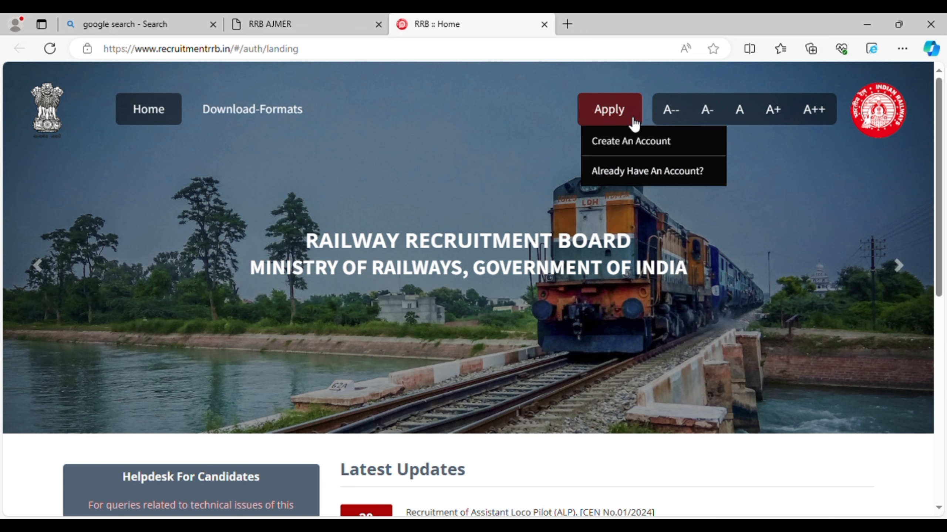
left_click(628, 141)
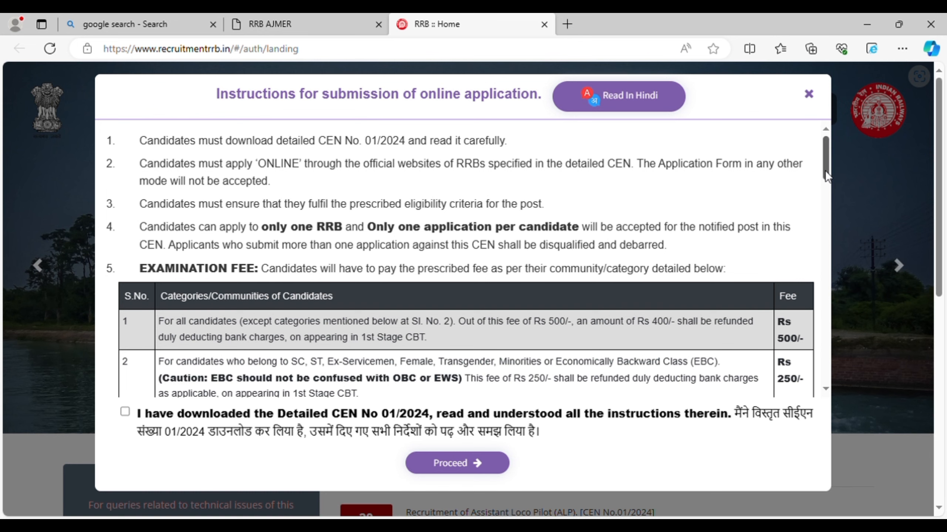
mouse_move(828, 170)
left_mouse_down()
mouse_move(828, 183)
mouse_move(827, 170)
left_mouse_up()
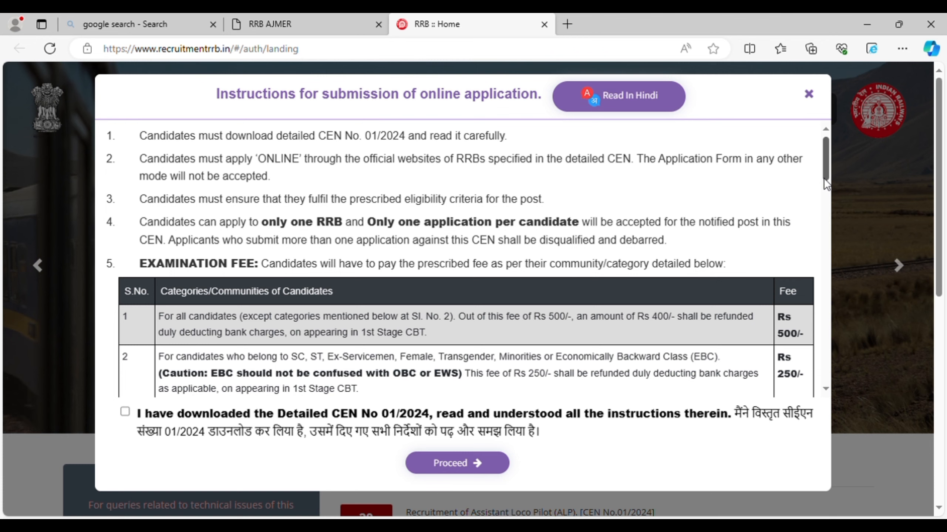
left_click_drag(823, 178, 825, 193)
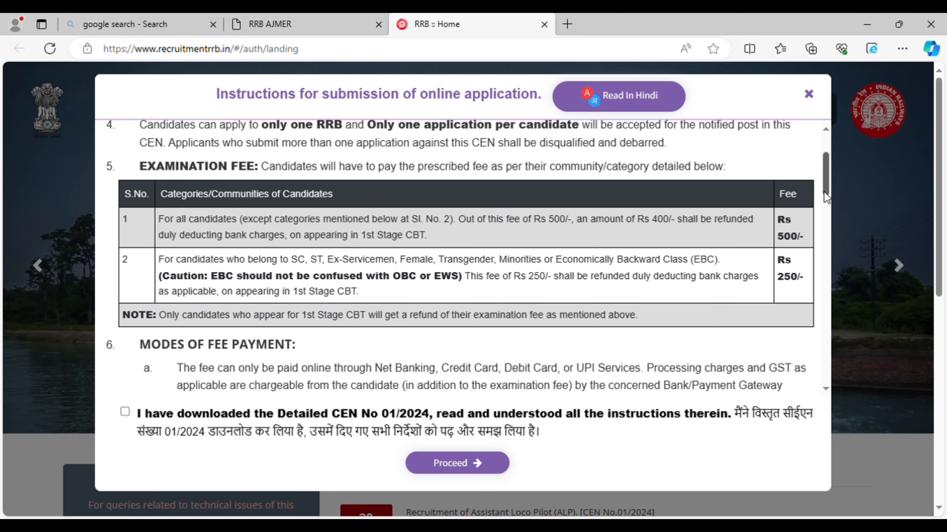
left_click_drag(824, 192, 822, 230)
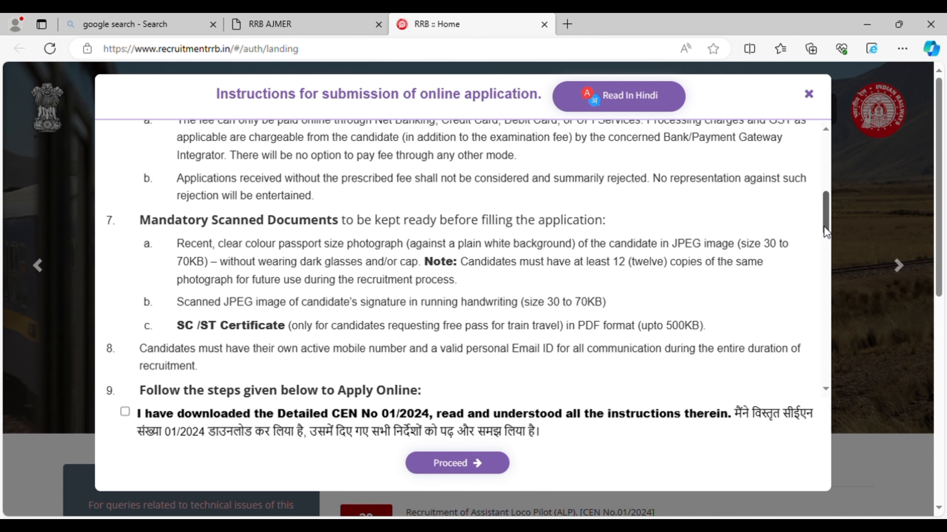
Read to the end of the CEN 01/2024 instructions and tick the declaration checkbox.
left_click_drag(824, 222, 824, 262)
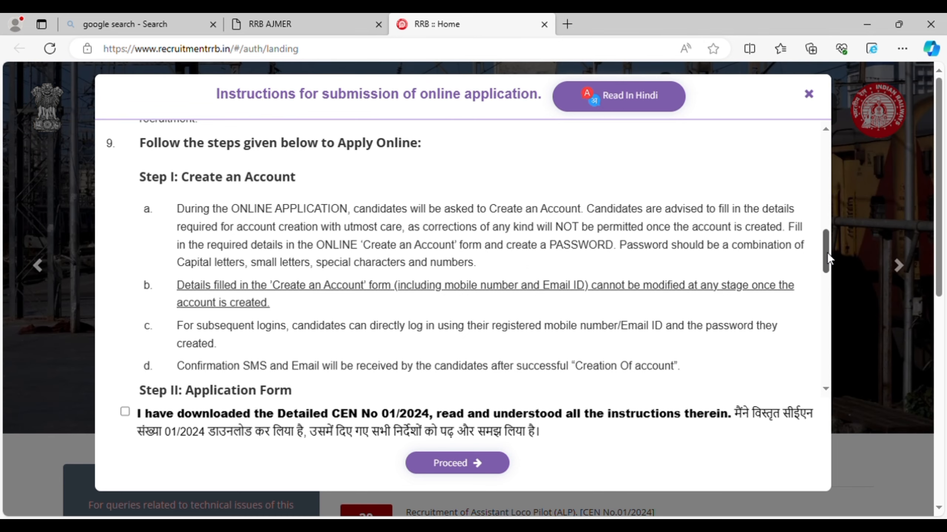
left_click_drag(827, 253, 826, 269)
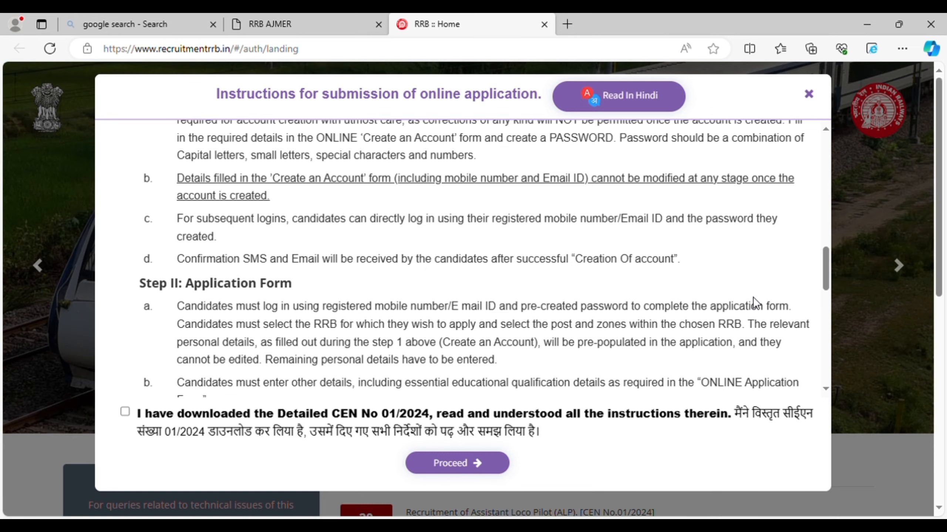
left_click_drag(823, 276, 822, 299)
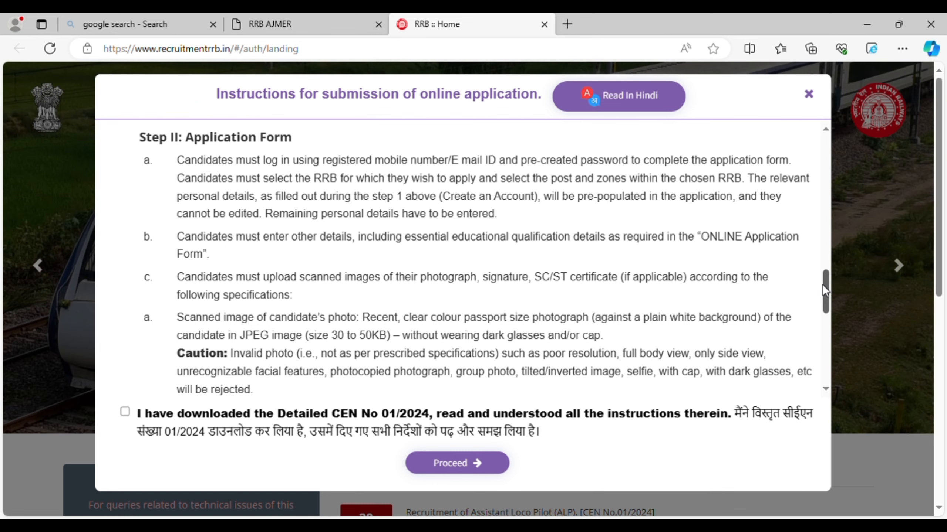
left_click_drag(823, 284, 827, 324)
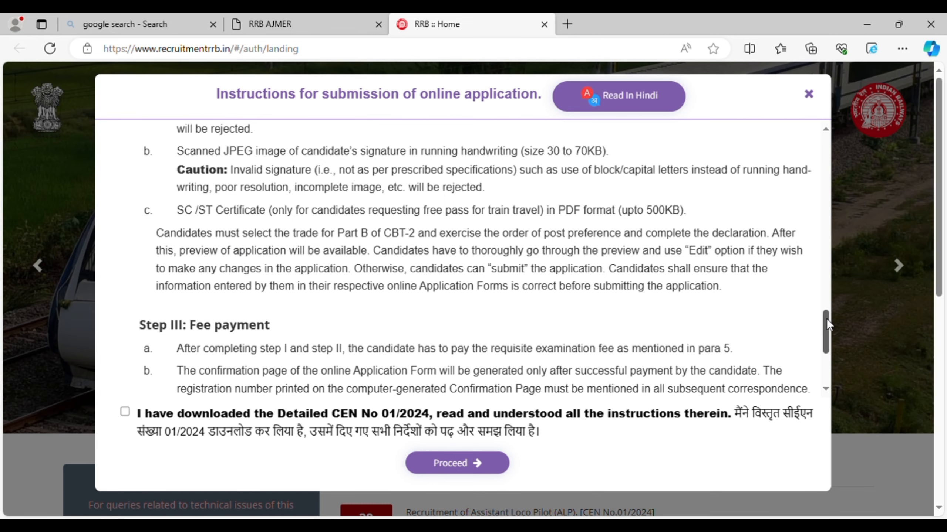
left_click_drag(825, 318, 827, 348)
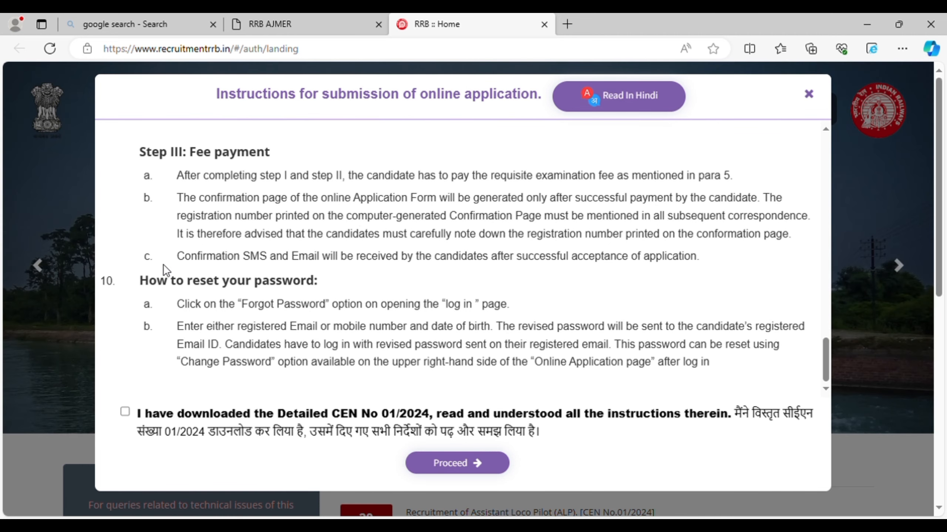
left_click(125, 412)
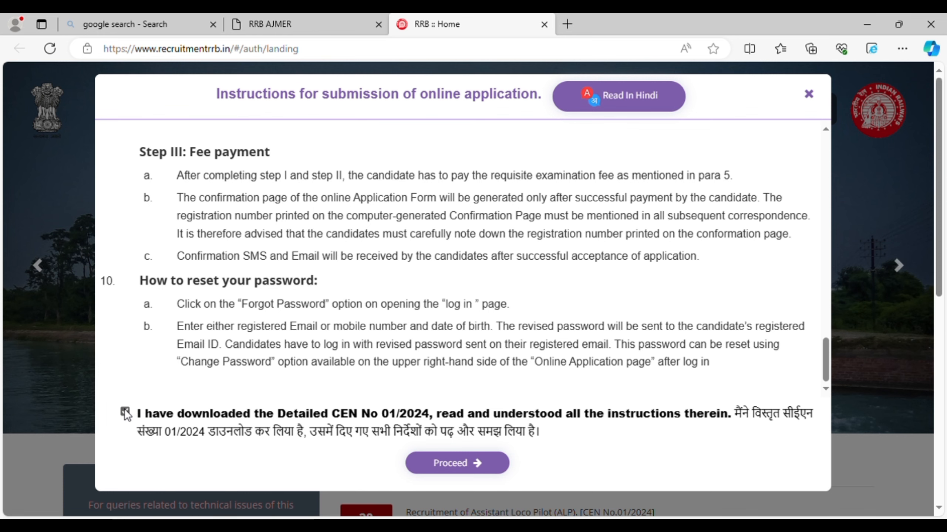
Proceed to the Create an Account form, answer No to LASIK, and set nationality to India.
left_click(450, 466)
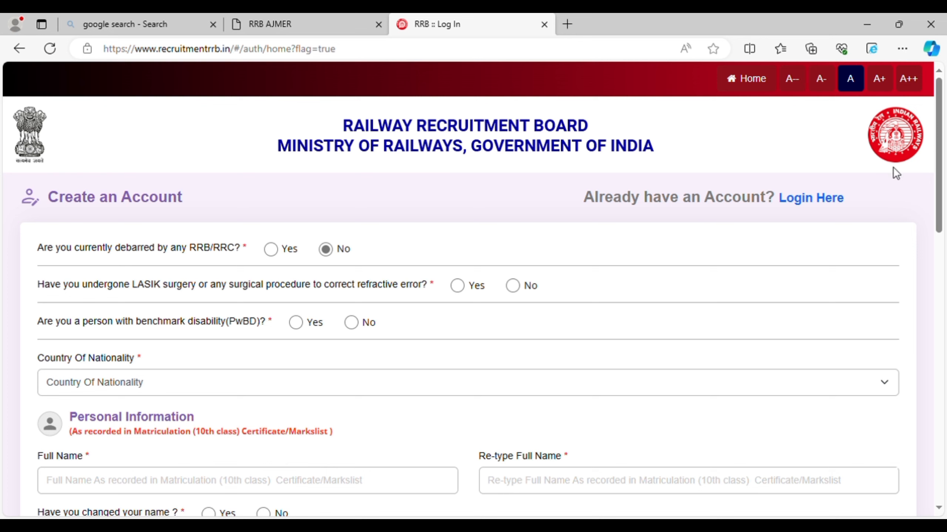
left_click_drag(941, 175, 942, 190)
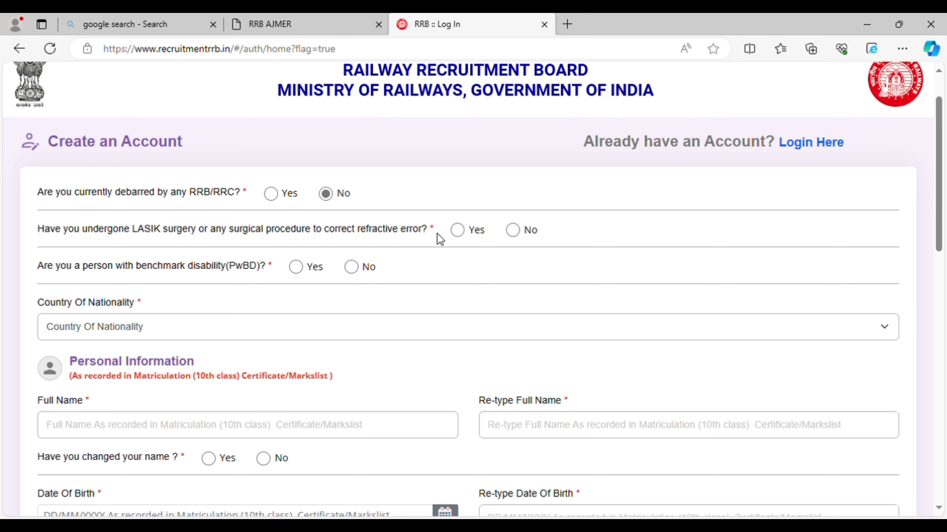
left_click(512, 230)
left_click(335, 330)
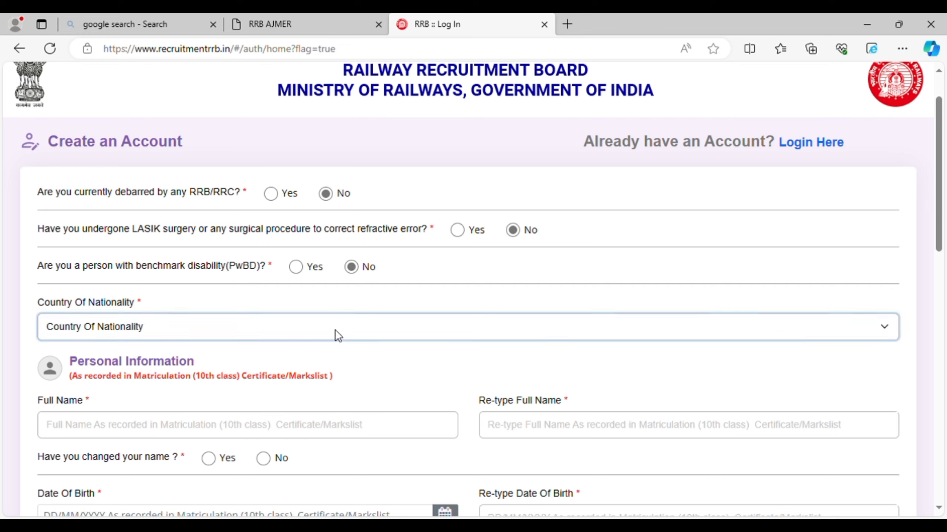
left_click(318, 367)
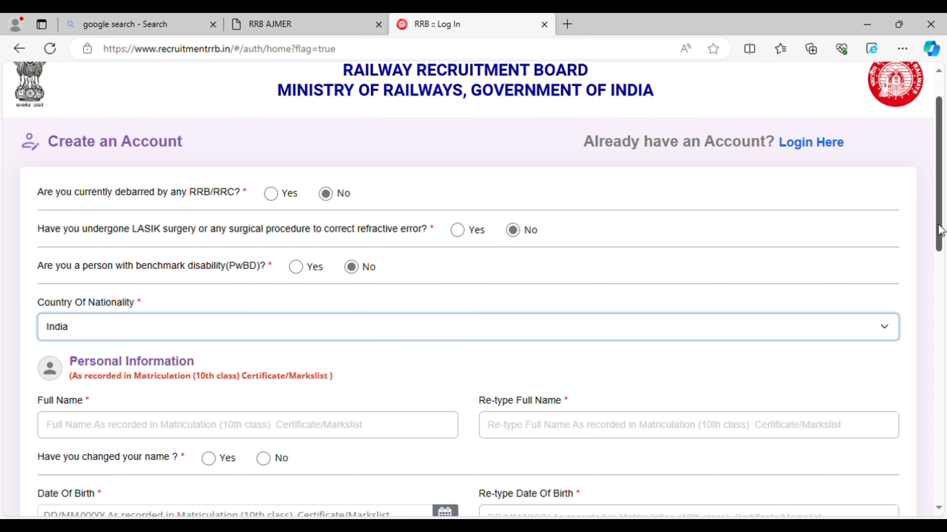
left_click_drag(938, 228, 940, 293)
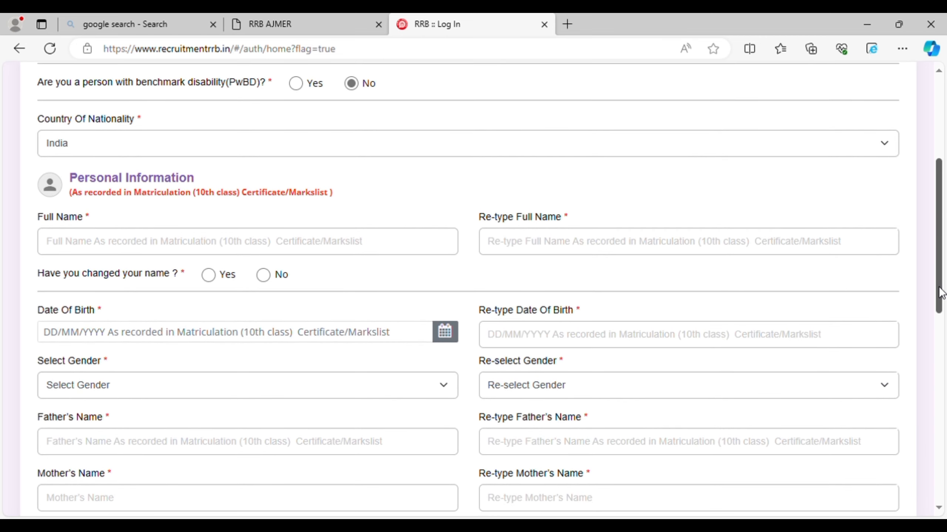
Enter the candidate's full name in both name fields and answer No to name change.
left_click(295, 253)
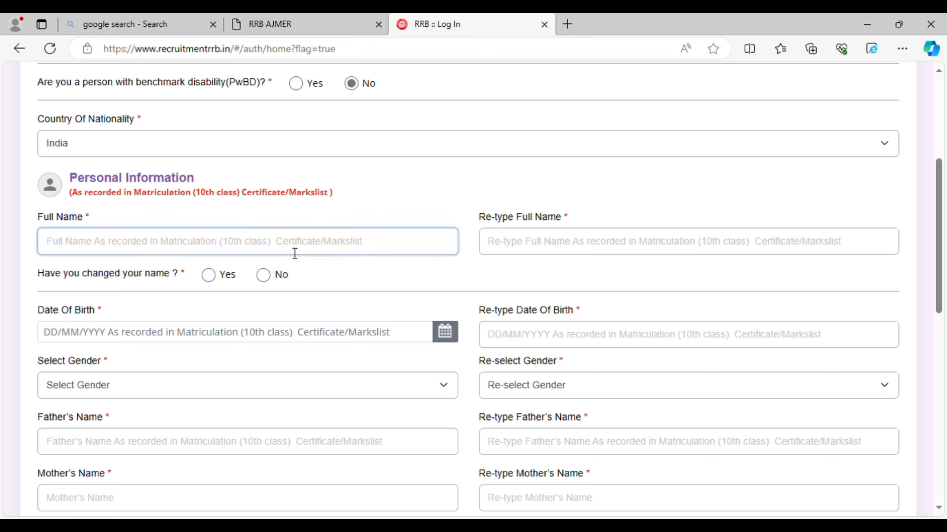
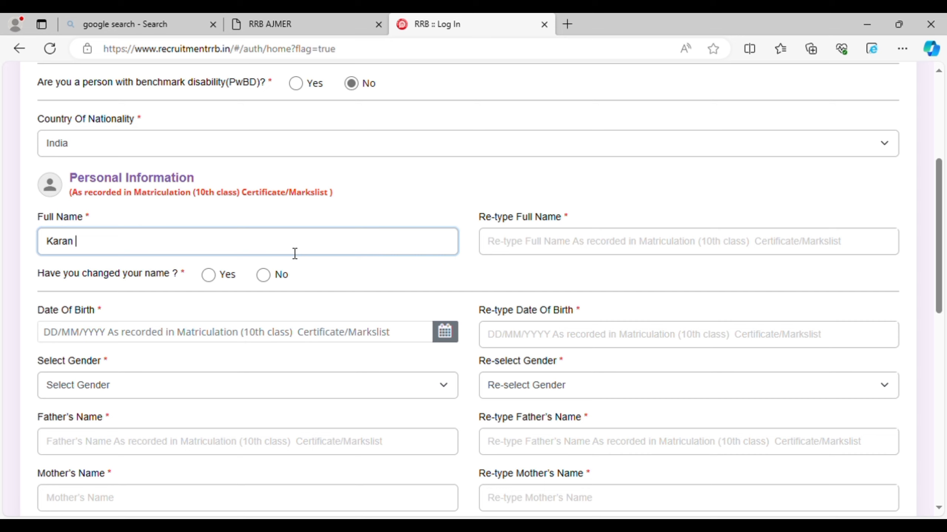
key("Tab")
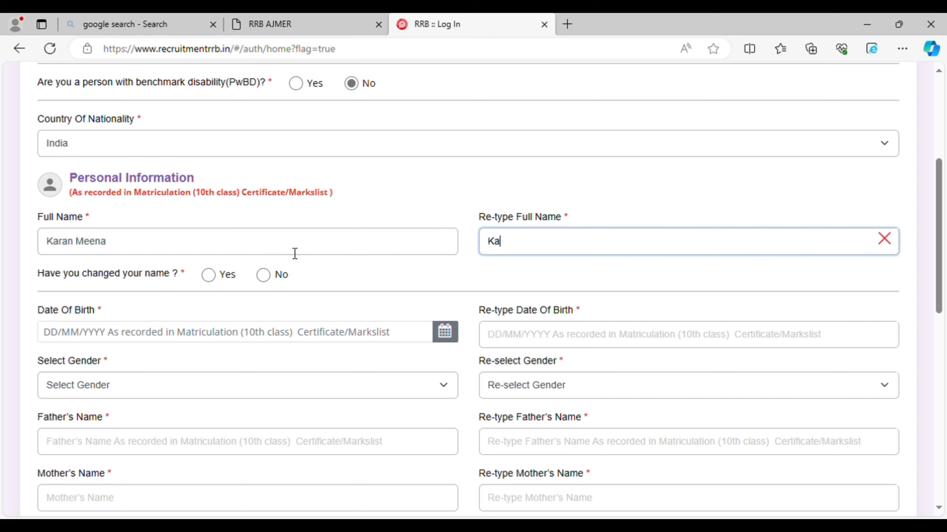
key("Tab")
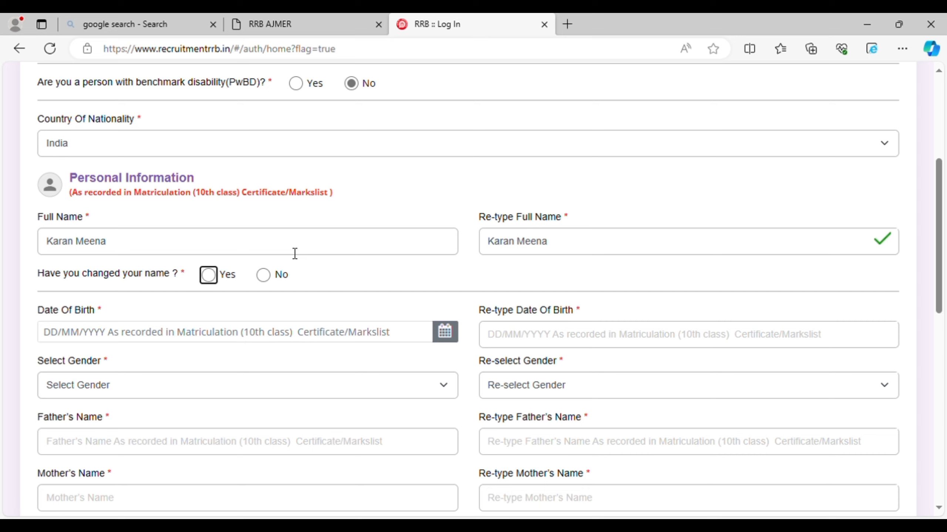
key("Tab")
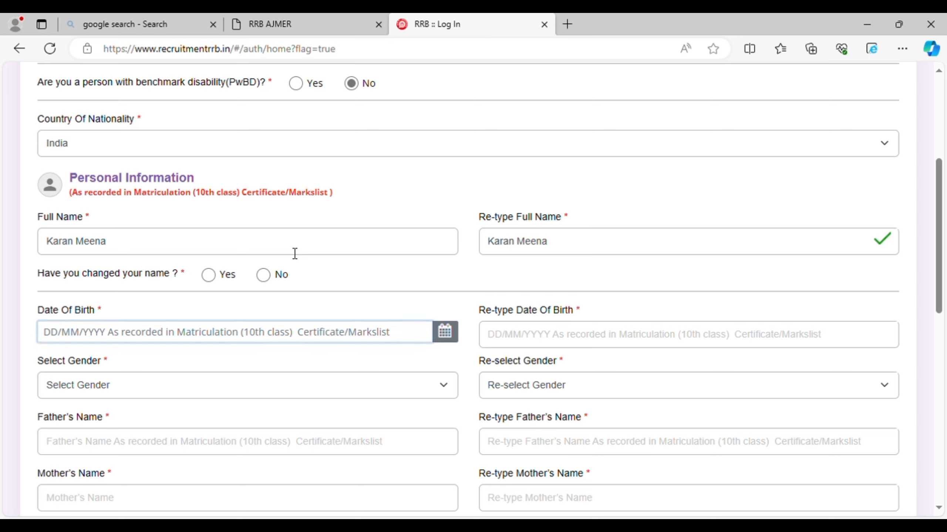
left_click(262, 277)
Redo the full name in capital letters in both name fields.
left_click(182, 258)
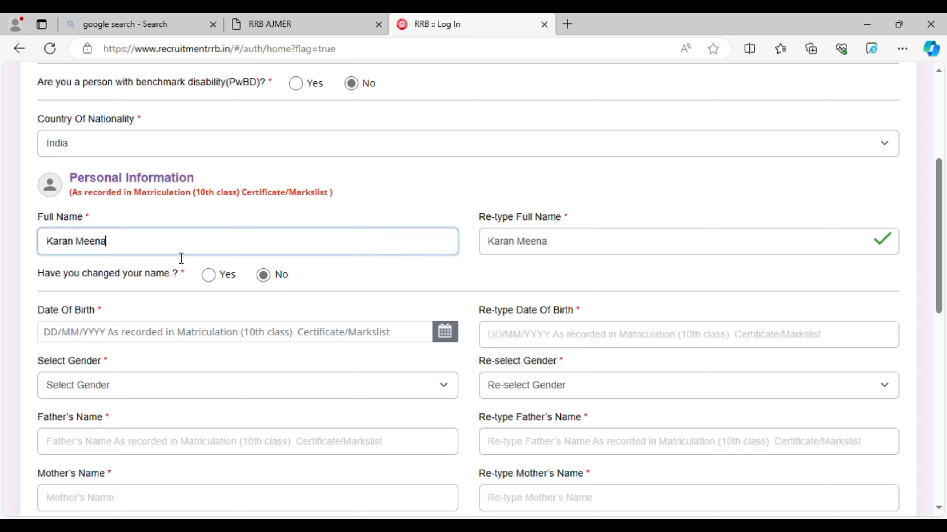
key("BackSpace")
key("BackSpace")
key("BackSpace")
key("BackSpace")
key("BackSpace")
key("BackSpace")
key("BackSpace")
key("BackSpace")
key("BackSpace")
key("BackSpace")
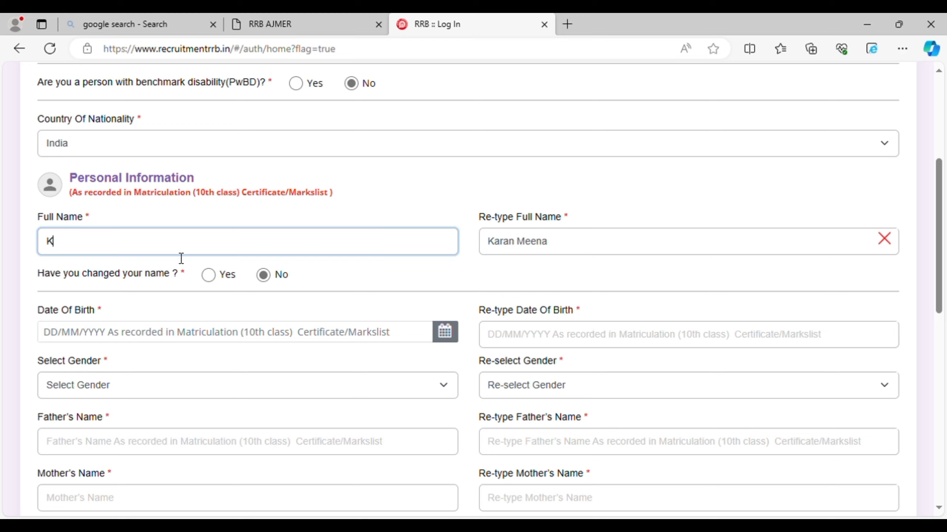
key("Tab")
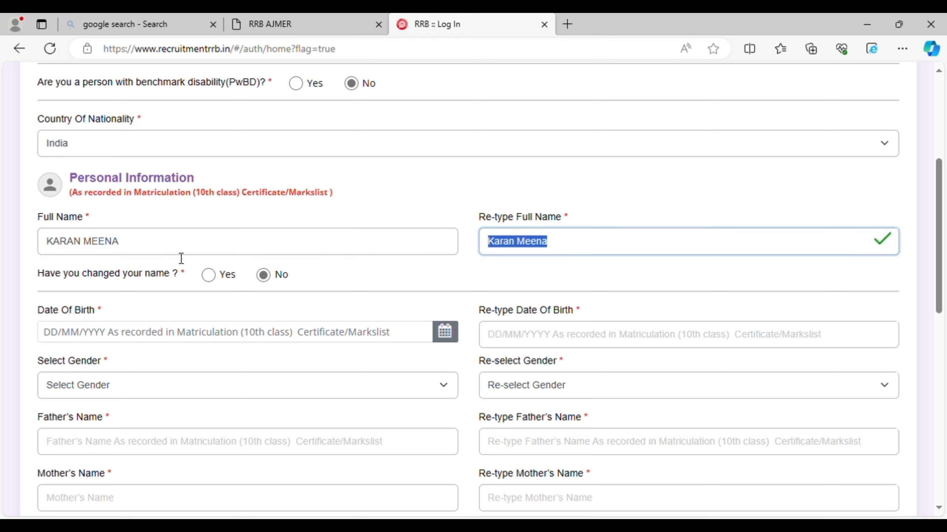
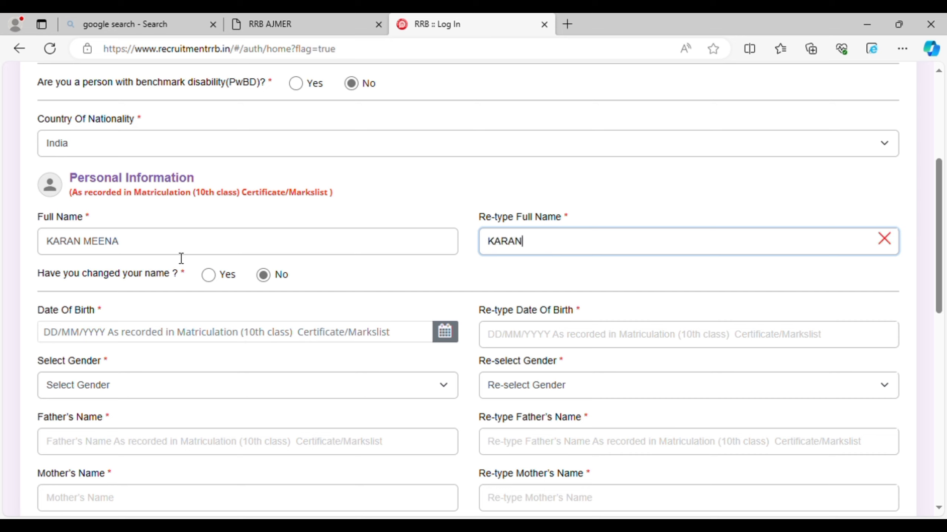
key("Tab")
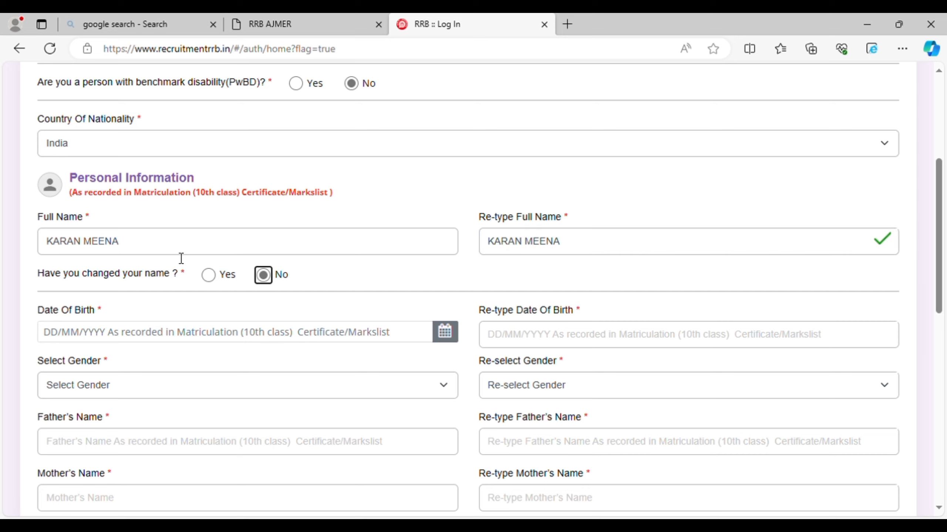
key("Tab")
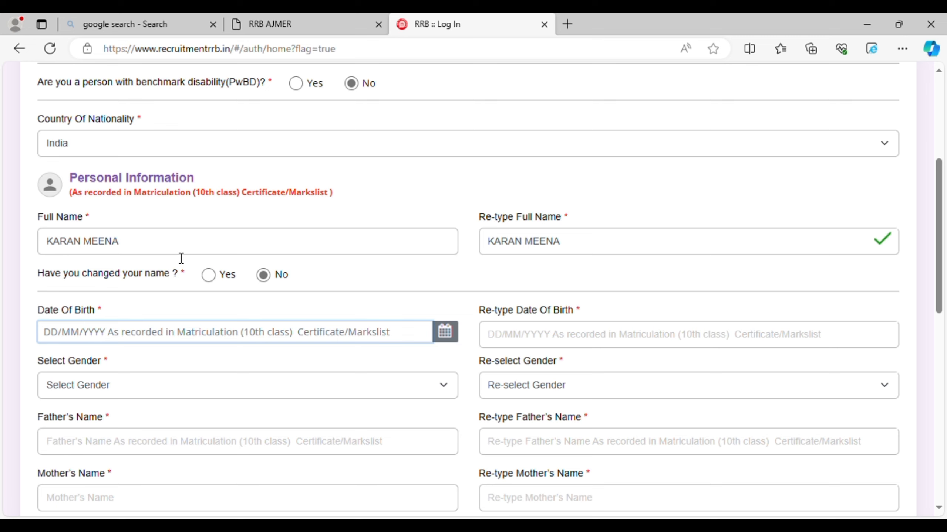
left_click(445, 337)
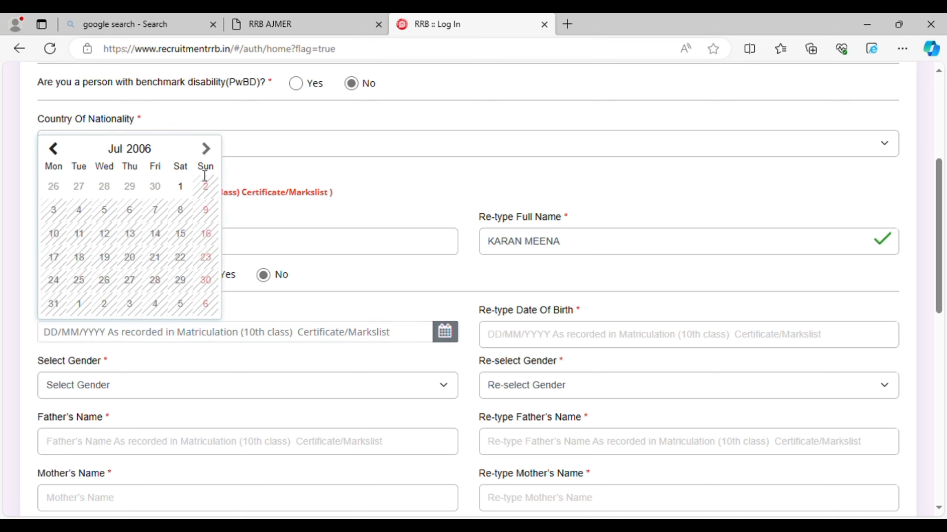
left_click(149, 151)
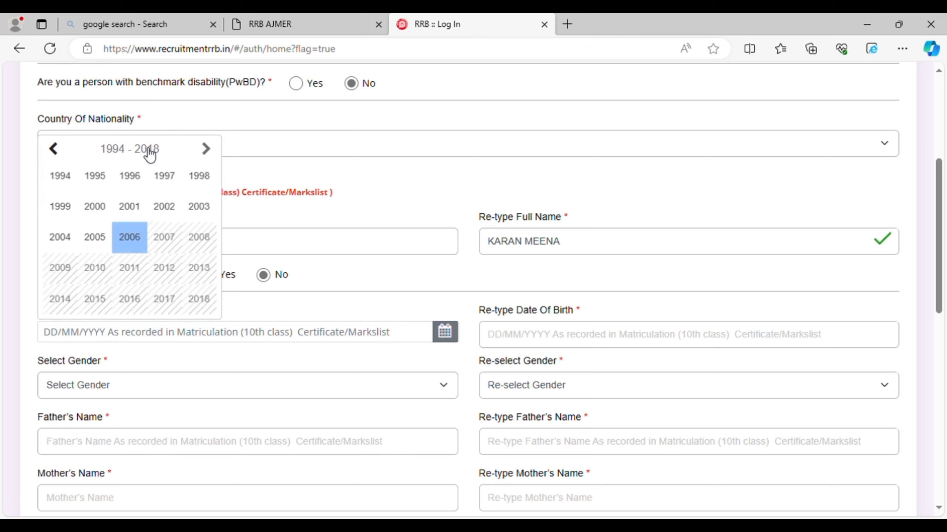
left_click(59, 240)
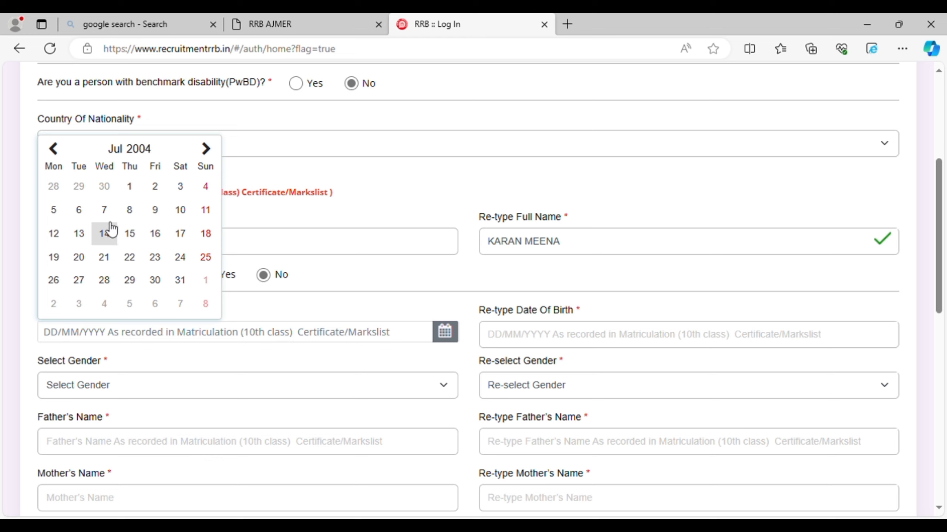
left_click(205, 186)
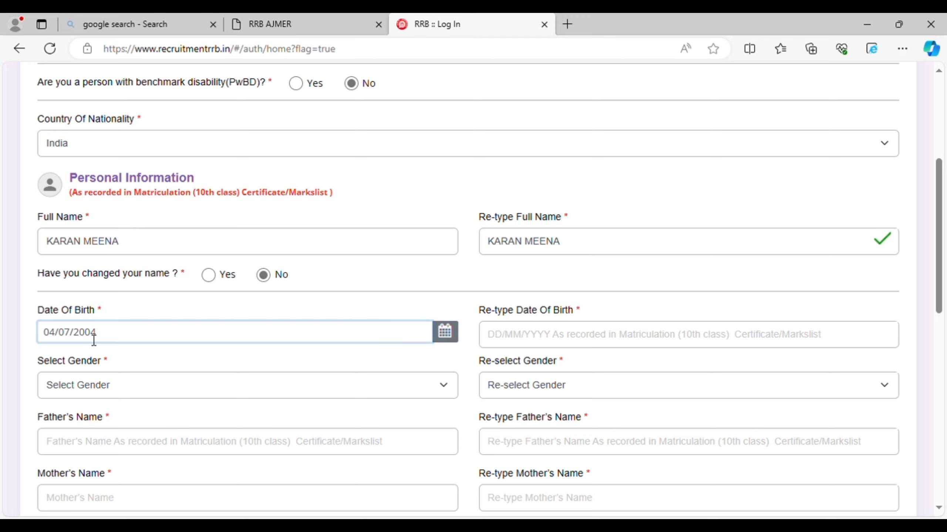
left_click(526, 342)
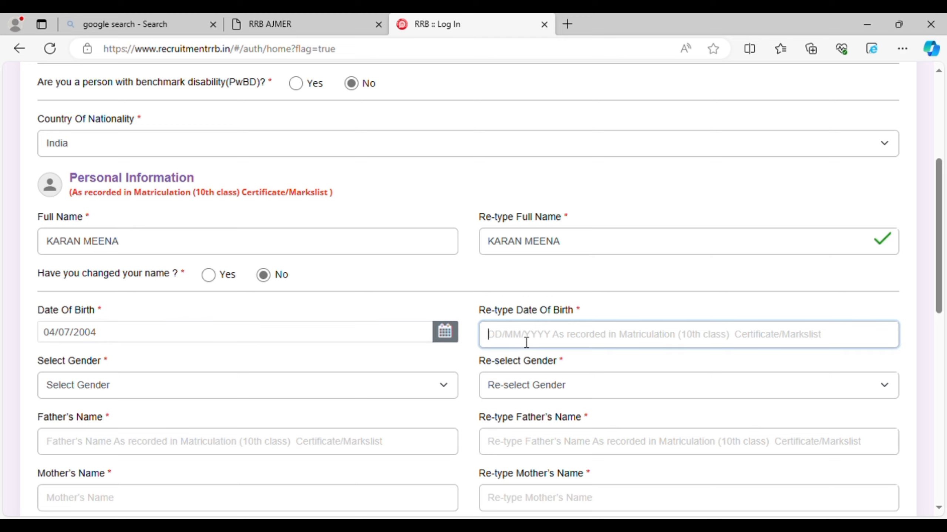
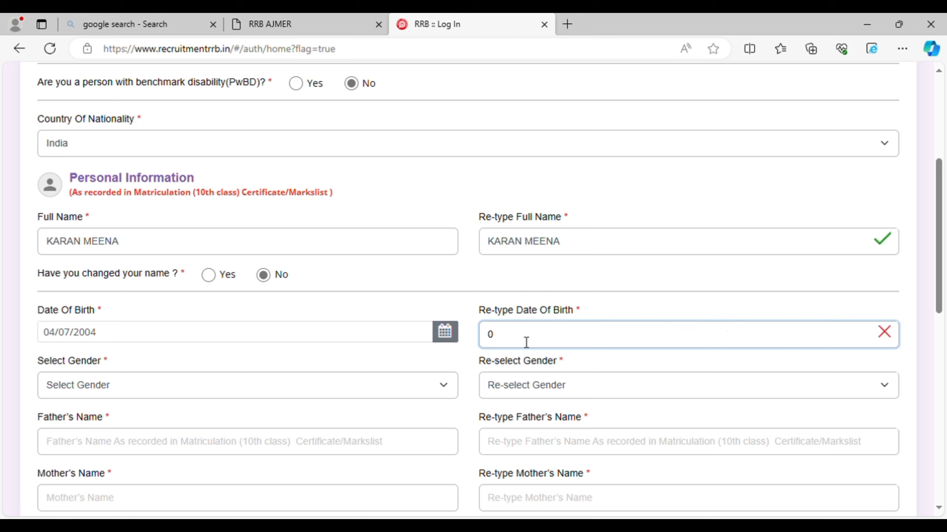
Set gender to Male in both the gender and re-select gender fields.
left_click(339, 385)
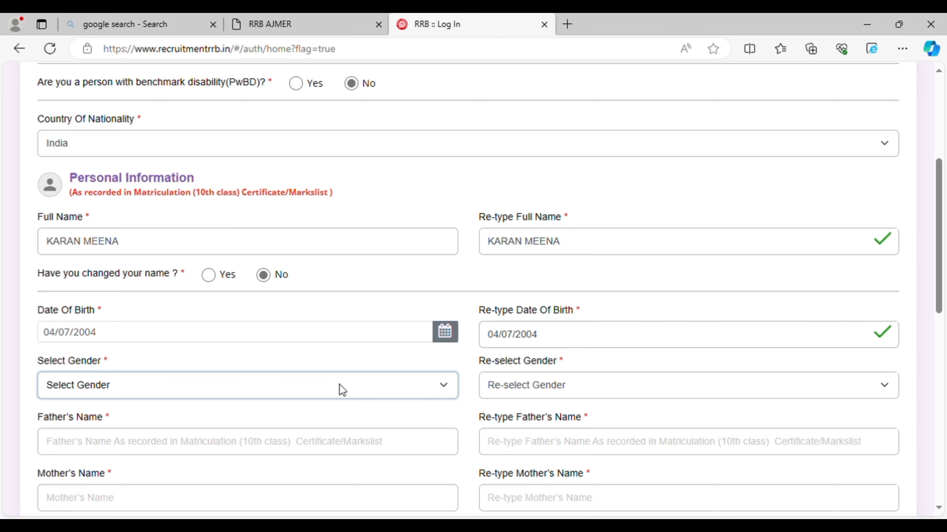
left_click(332, 415)
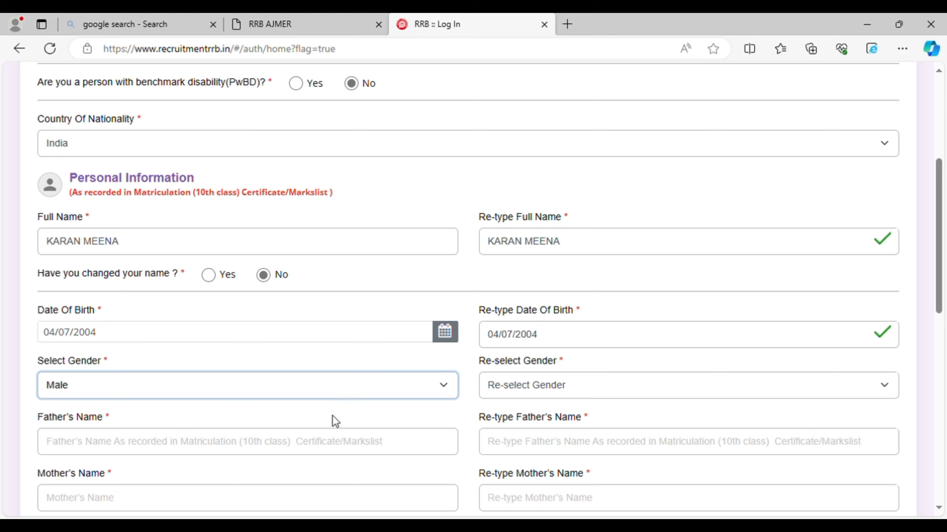
left_click(512, 397)
left_click(518, 417)
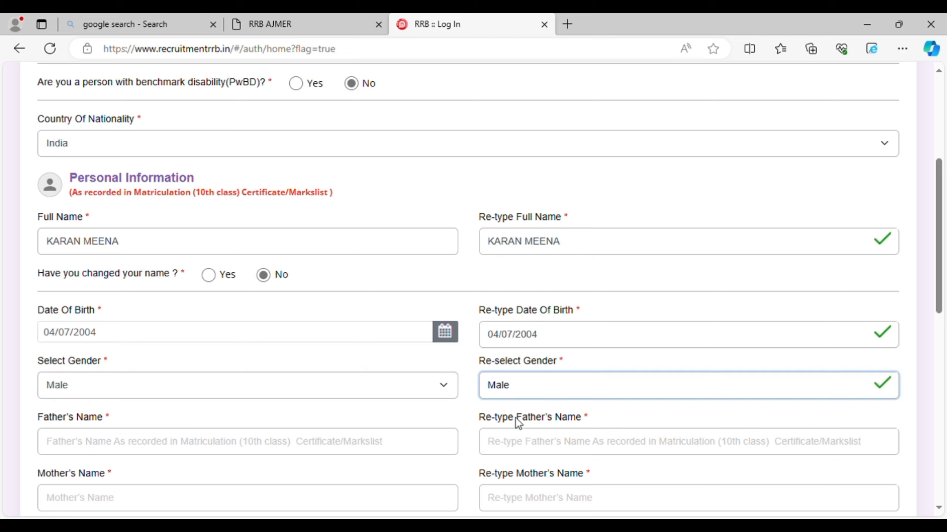
Enter the father's name in capitals in both father's name fields.
left_click(401, 452)
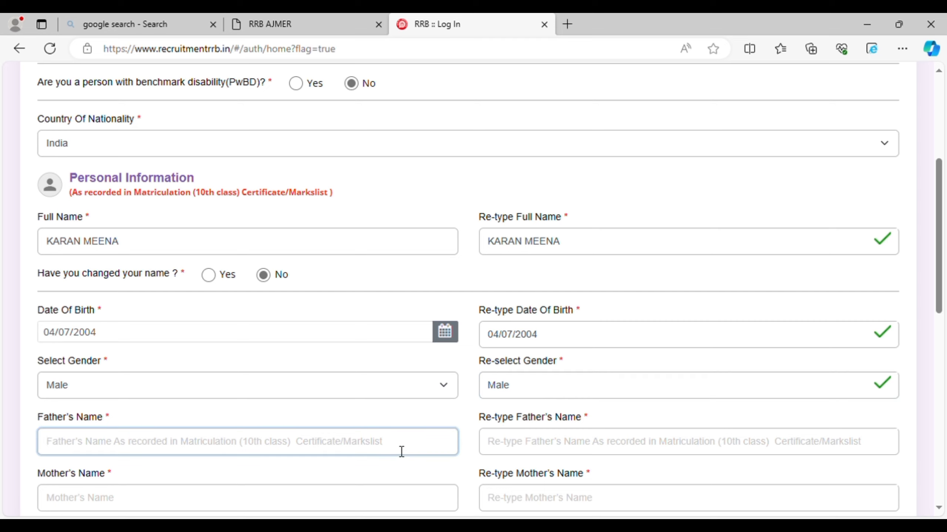
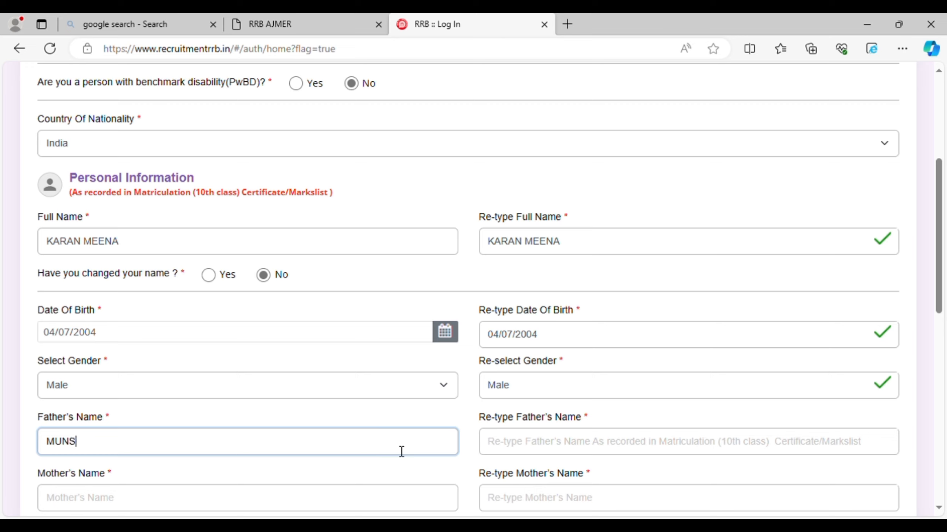
key("Tab")
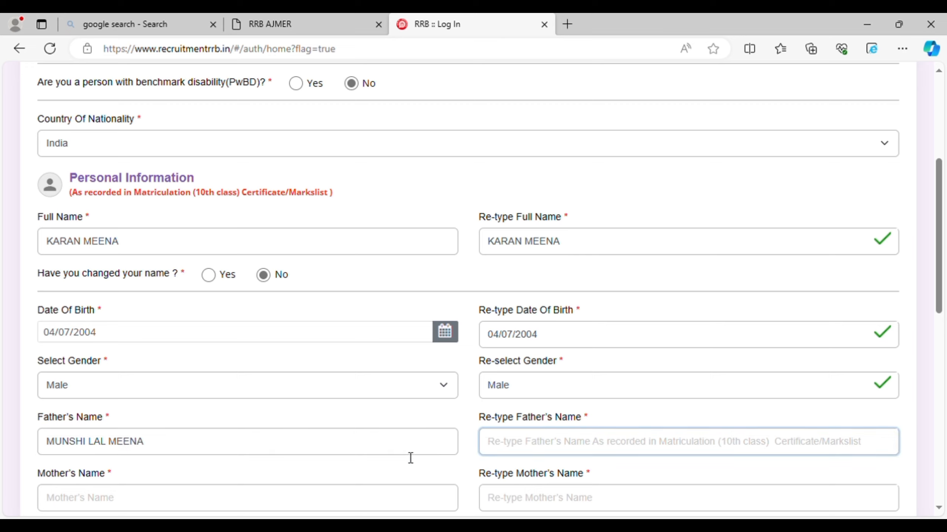
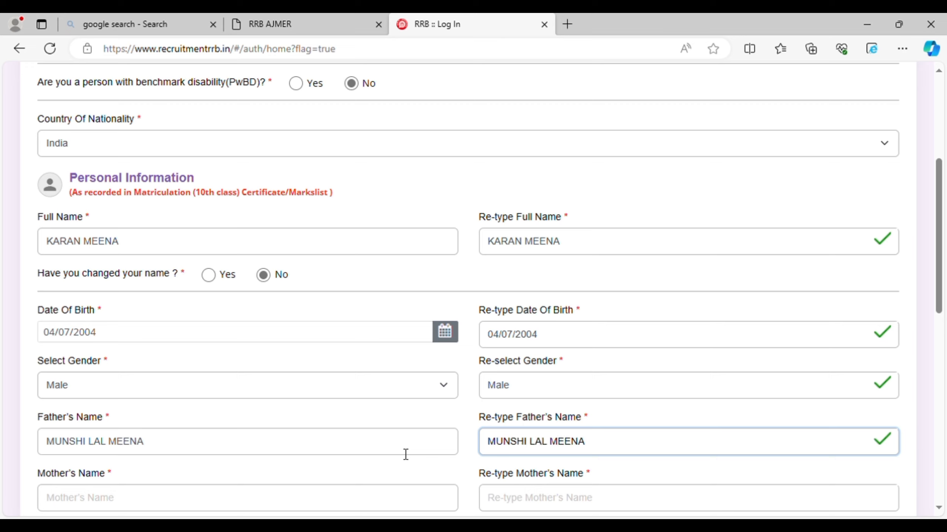
Enter the mother's name in capitals in both mother's name fields.
key("Tab")
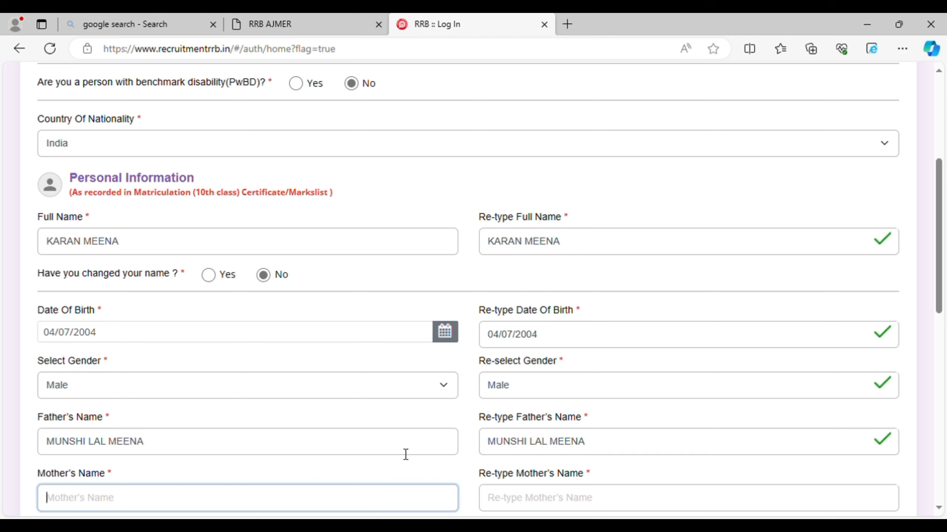
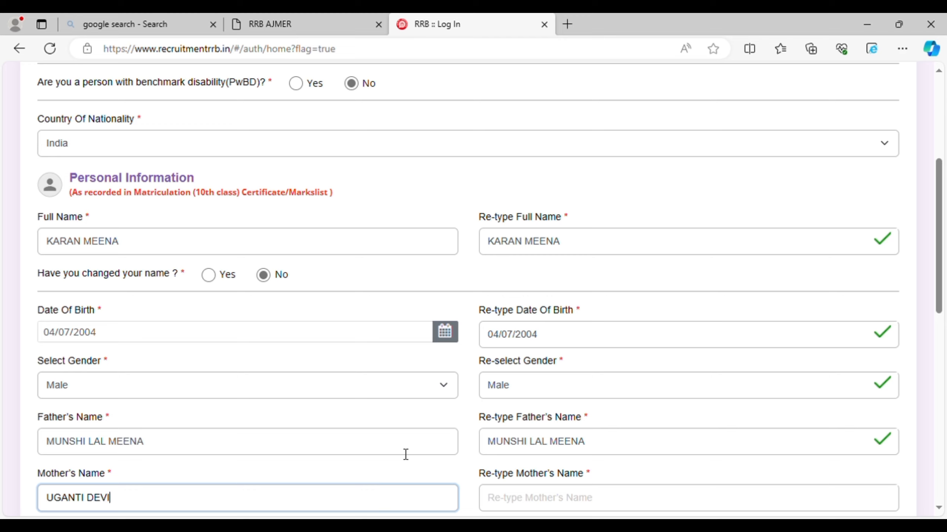
key("Tab")
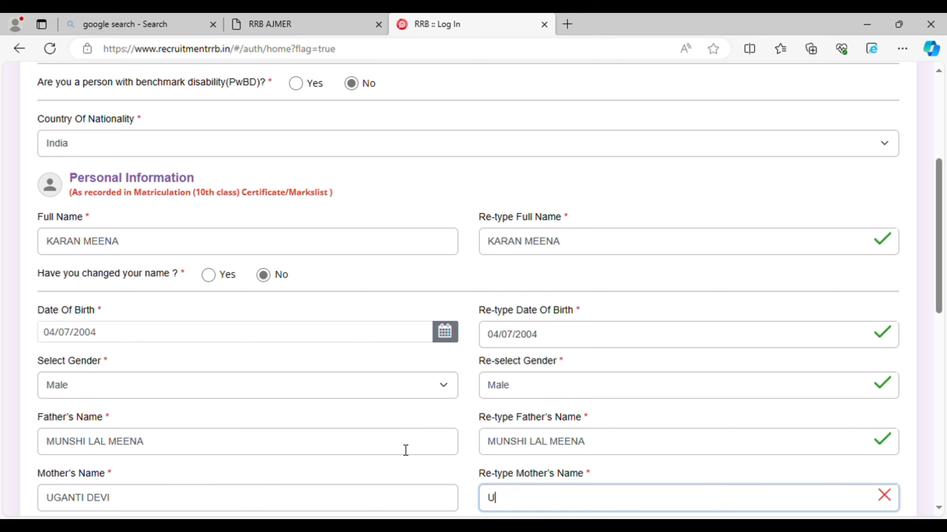
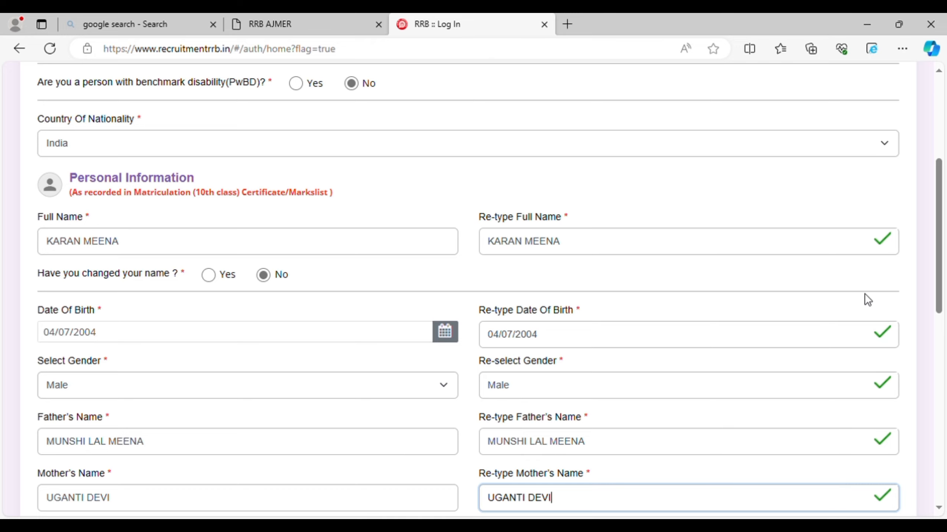
Enter the applicant's Aadhaar card number, clearing and retyping a mistyped entry.
left_click_drag(939, 298, 942, 397)
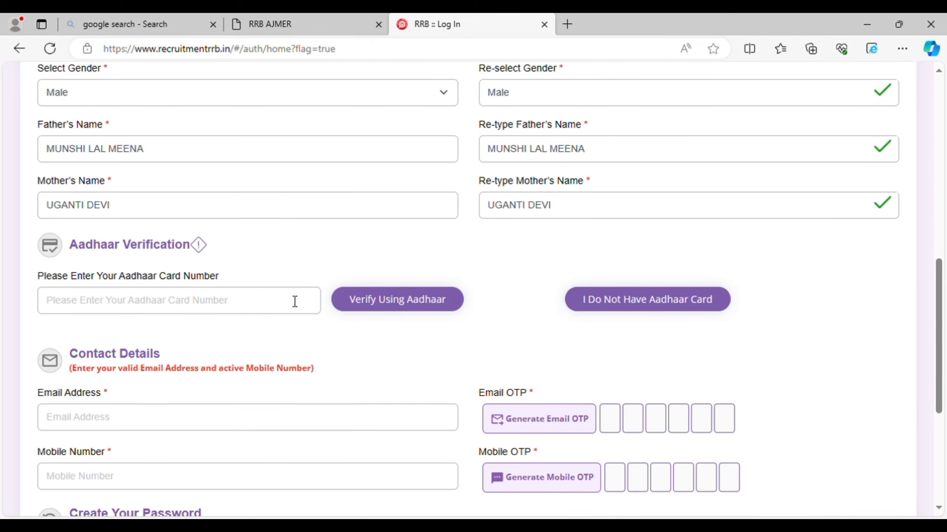
left_click(257, 306)
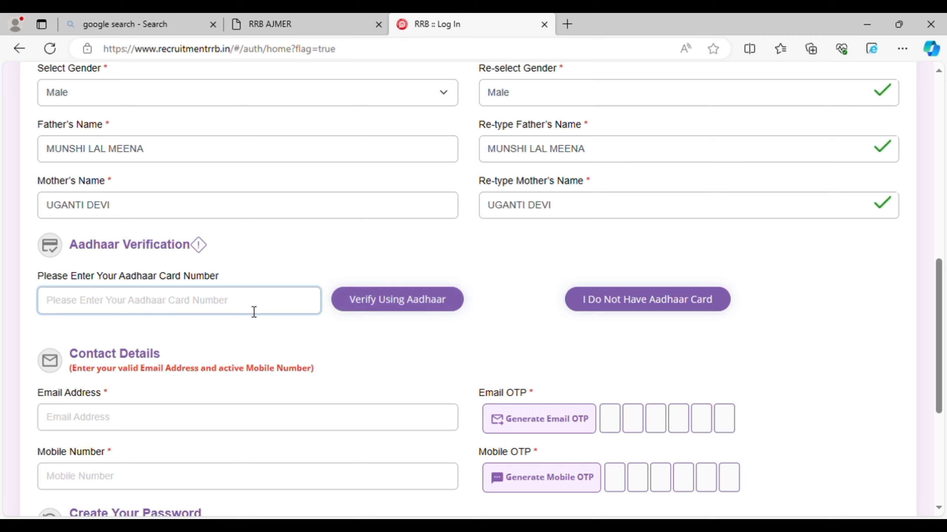
type("***0")
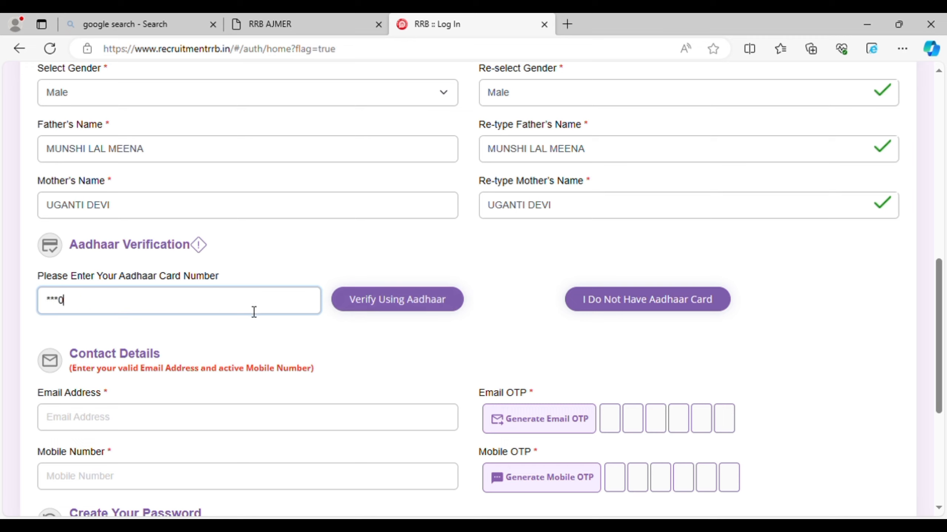
type("6******3")
key("BackSpace")
key("BackSpace")
key("BackSpace")
key("BackSpace")
key("BackSpace")
key("BackSpace")
key("BackSpace")
key("BackSpace")
key("BackSpace")
key("BackSpace")
key("BackSpace")
key("BackSpace")
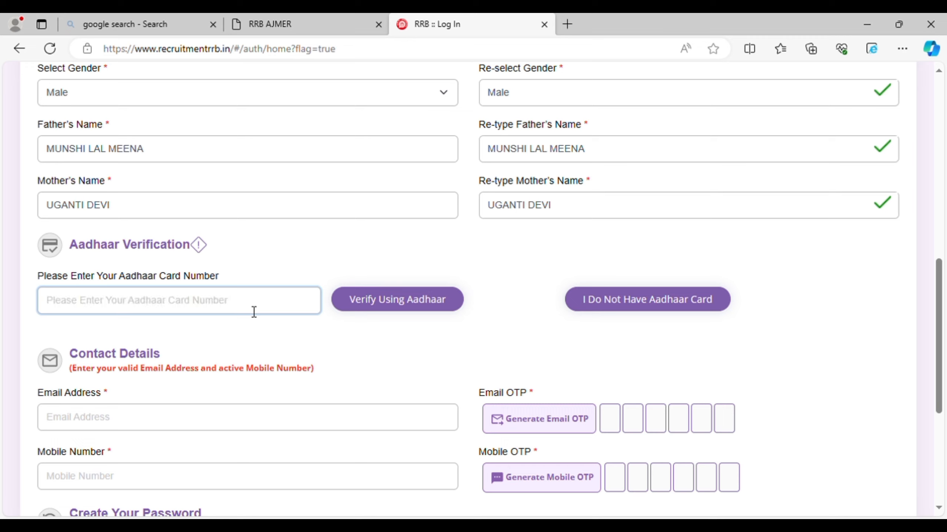
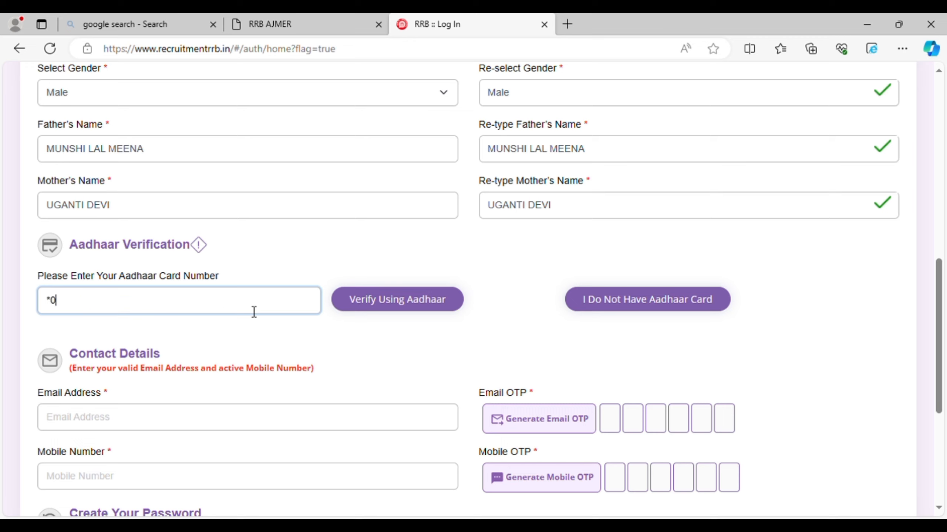
Verify the Aadhaar number after ticking the matriculation-match declaration and authentication consent.
left_click(391, 310)
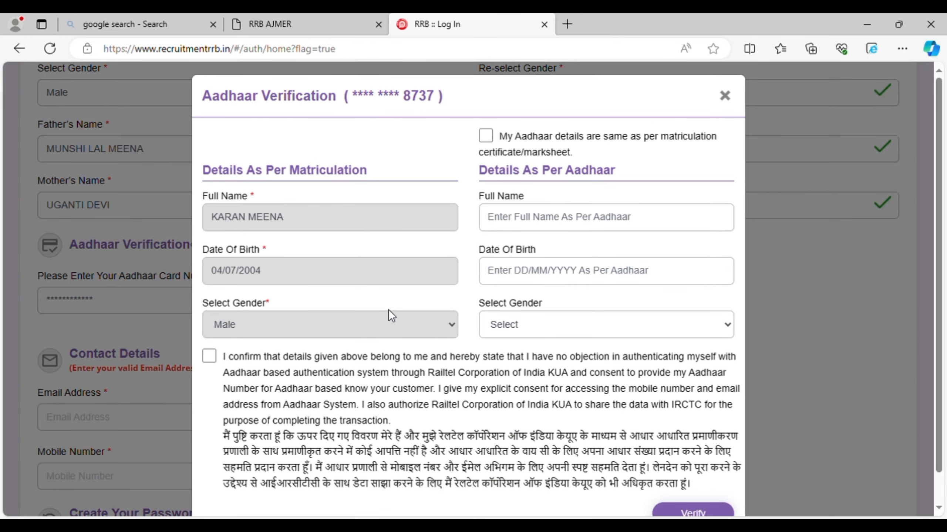
left_click(487, 137)
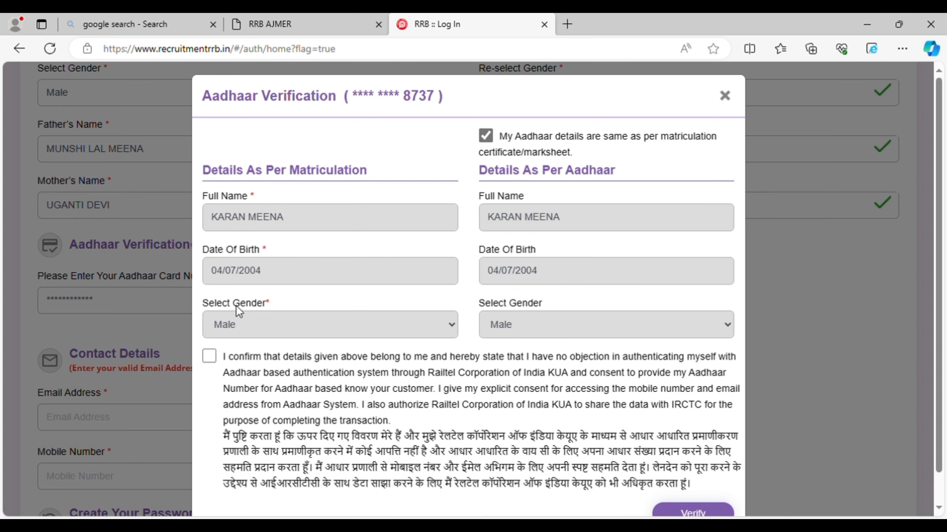
left_click(210, 357)
left_click(704, 514)
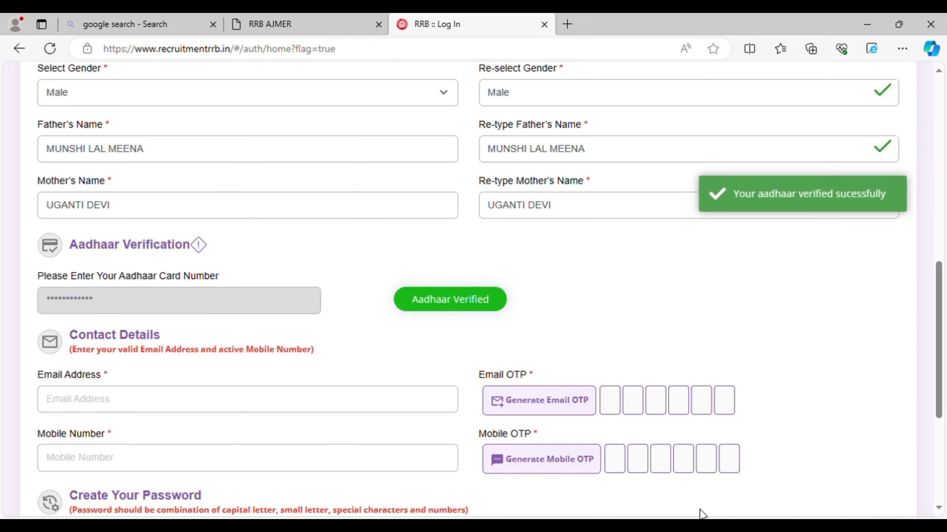
scroll(701, 514, "down", 3)
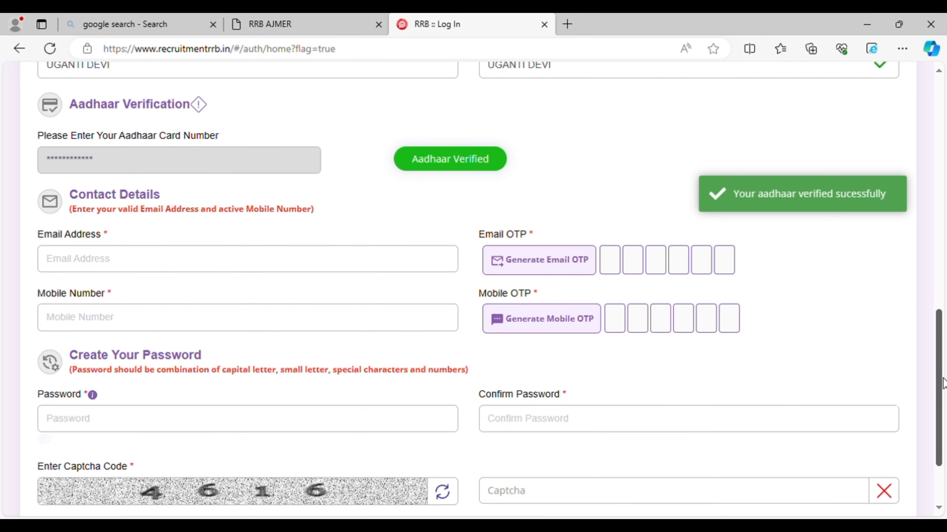
Start typing the applicant's e-mail address into the Contact Details Email Address field.
left_click(281, 271)
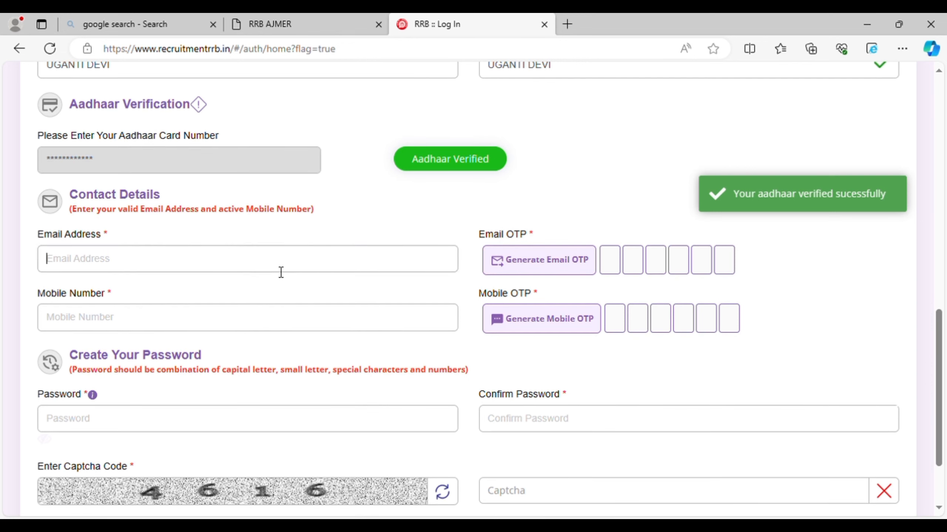
type("k")
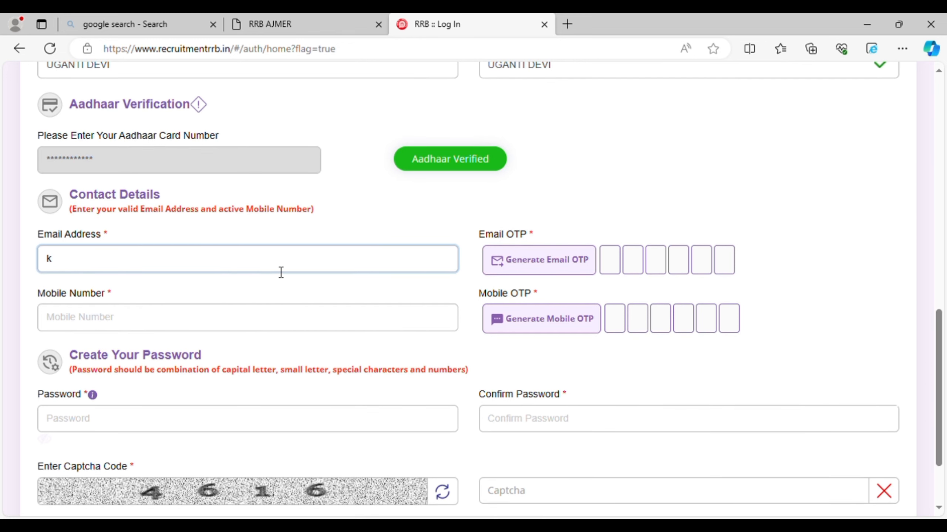